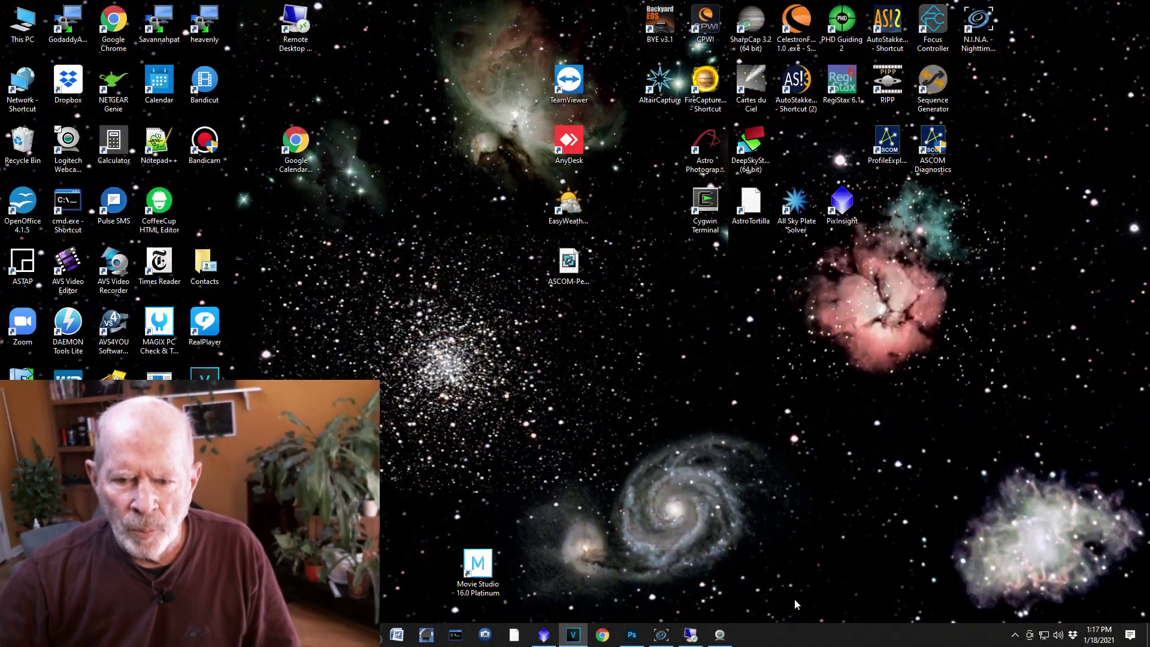
- Check the camera cooling and filter wheel list, then load NGC 2174 into the Framing assistant
click(665, 637)
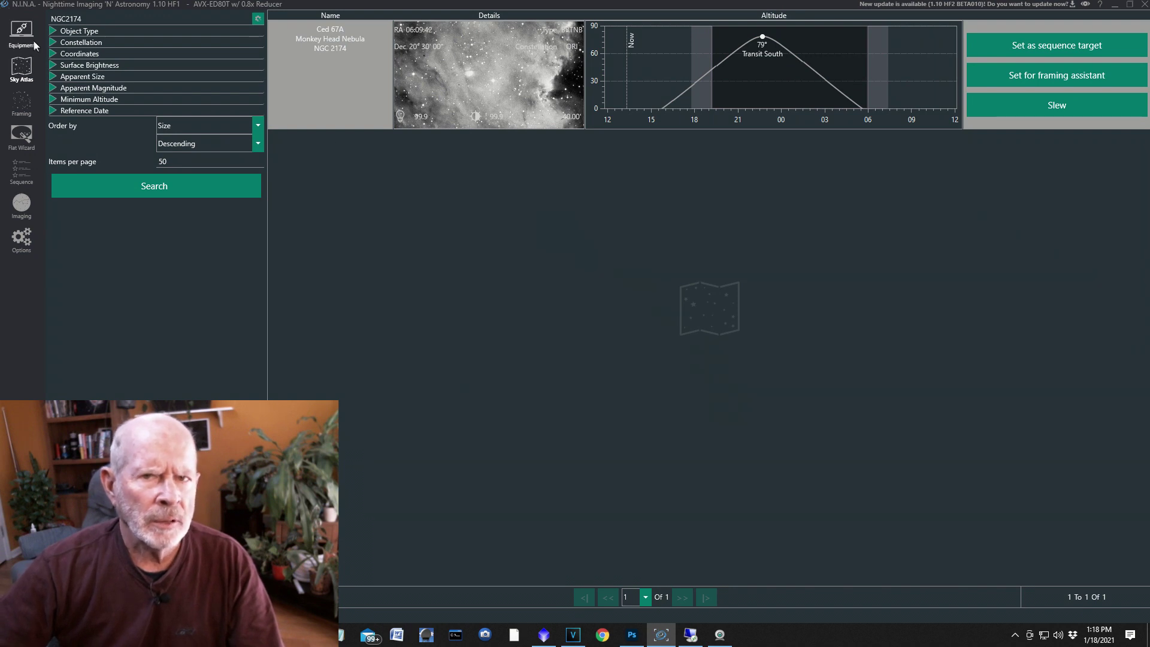
click(21, 31)
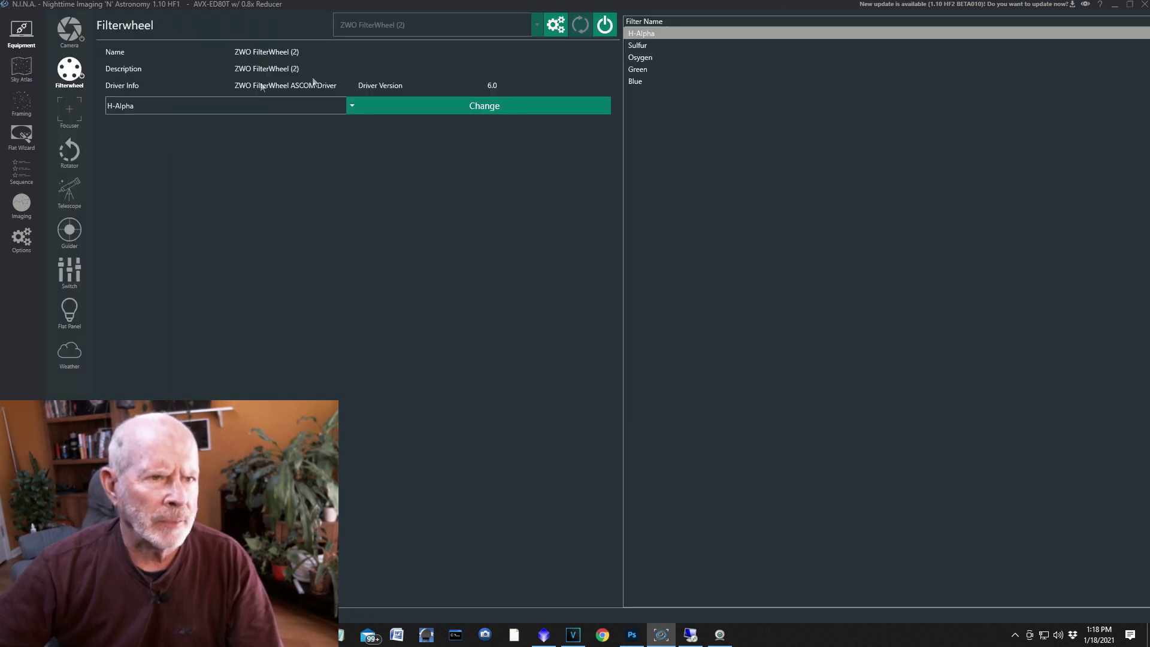
click(68, 36)
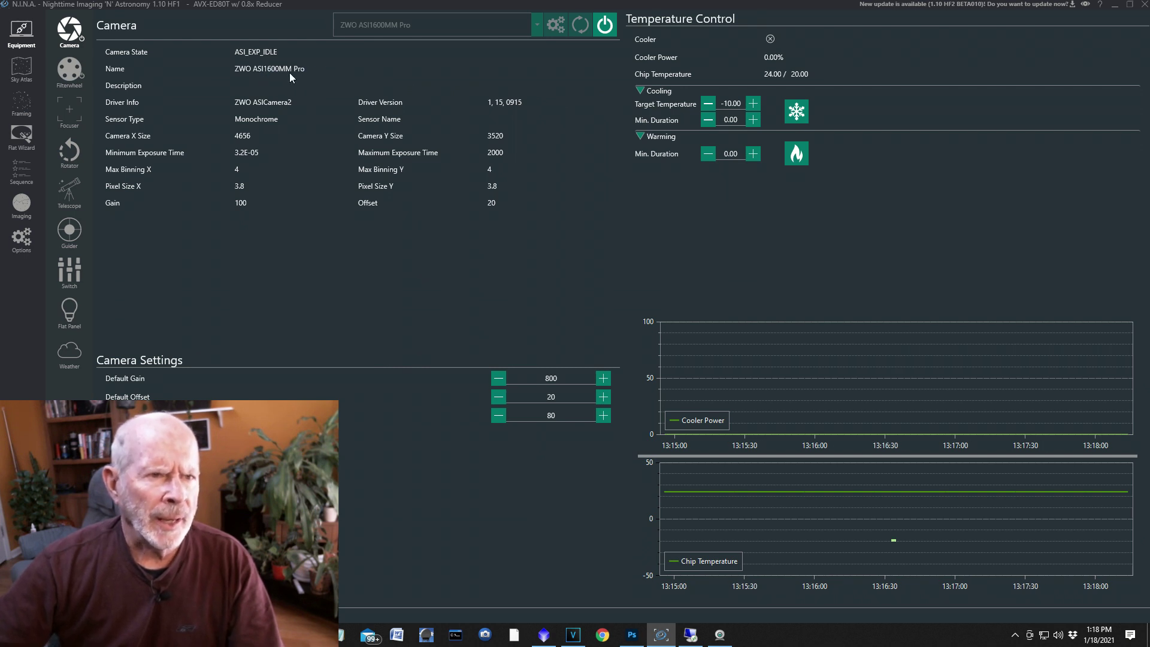
click(71, 71)
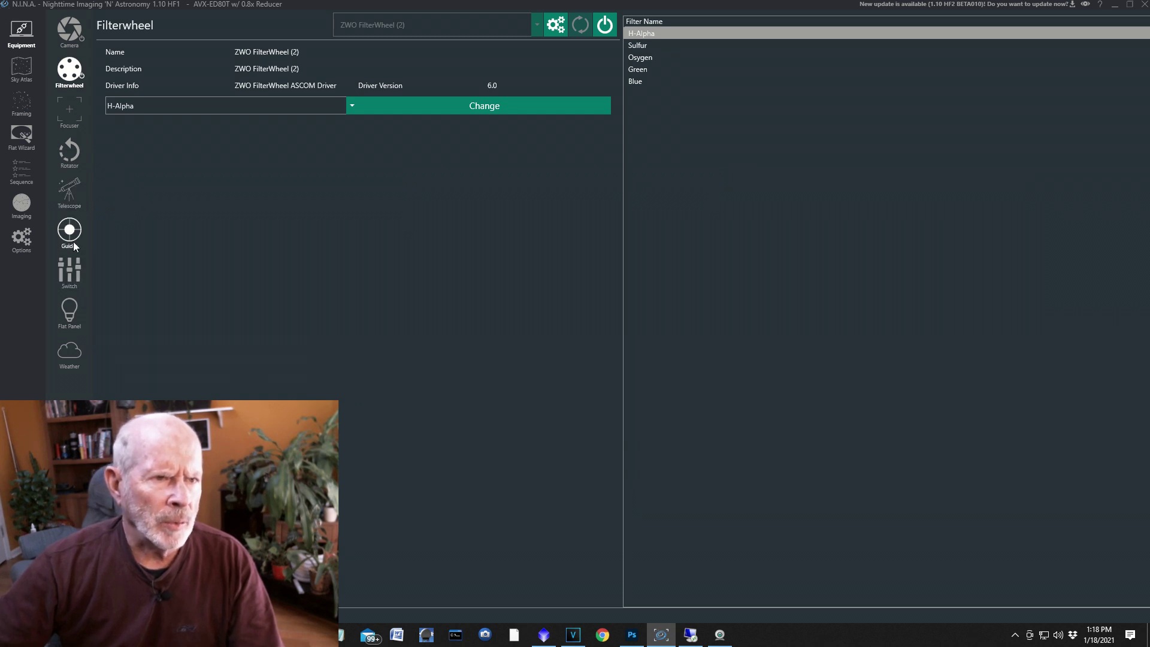
click(24, 66)
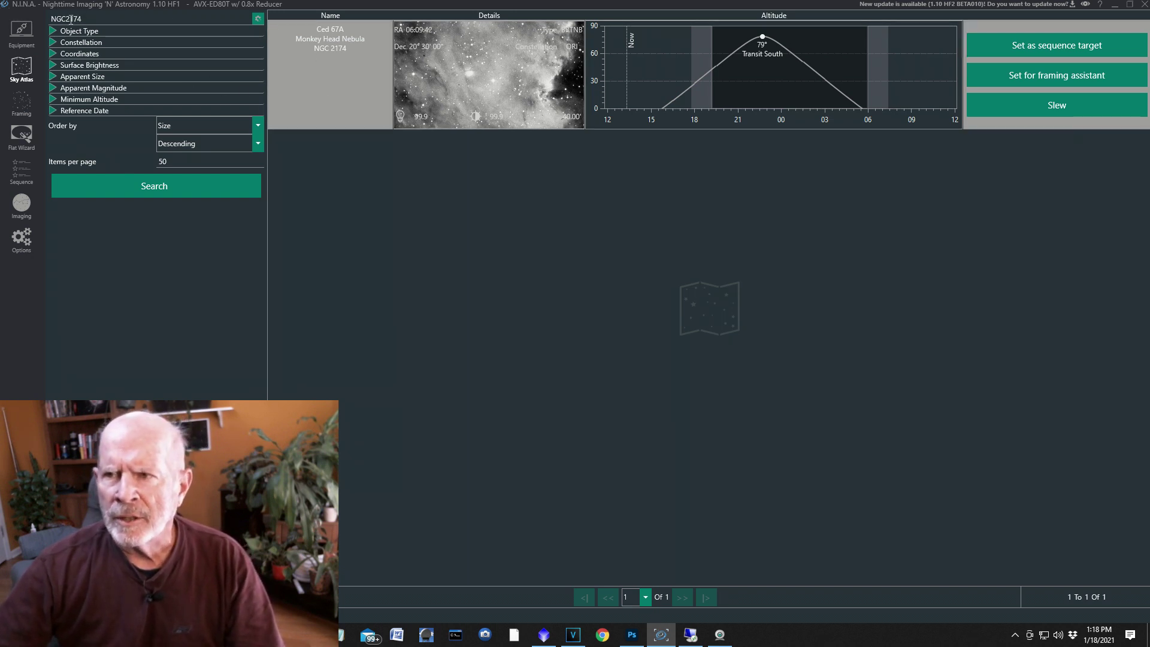
click(1053, 75)
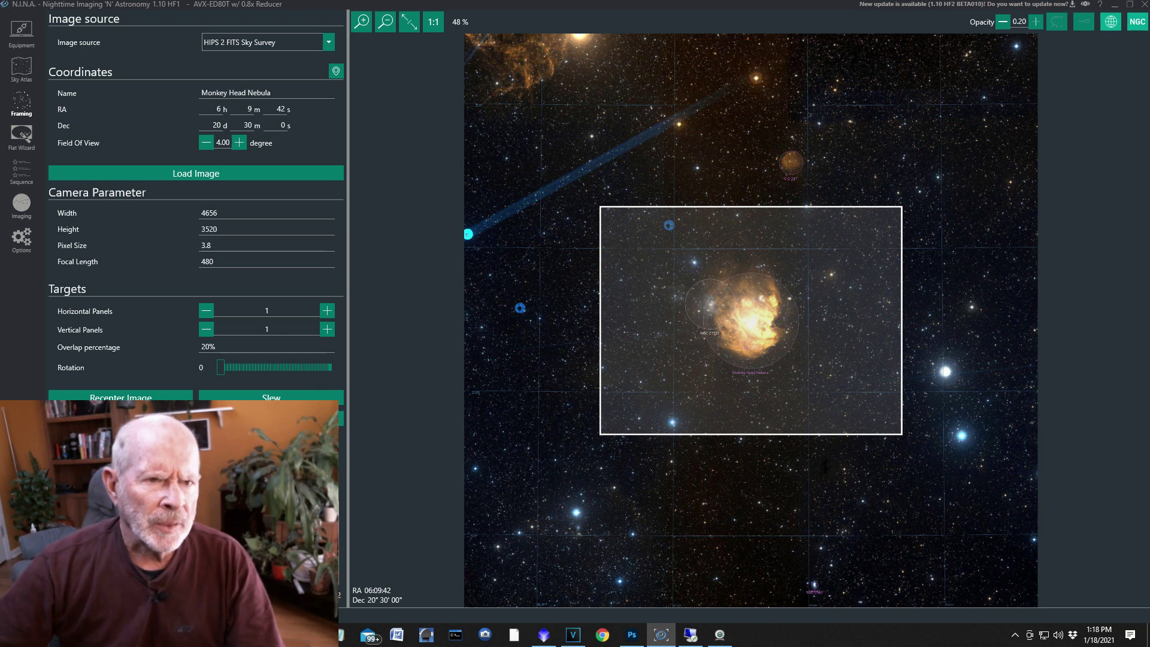
- Add the framed nebula as sequence target Monkey Head Nebula(1) at RA 6h 9m 42s, Dec 20d 30m
click(203, 418)
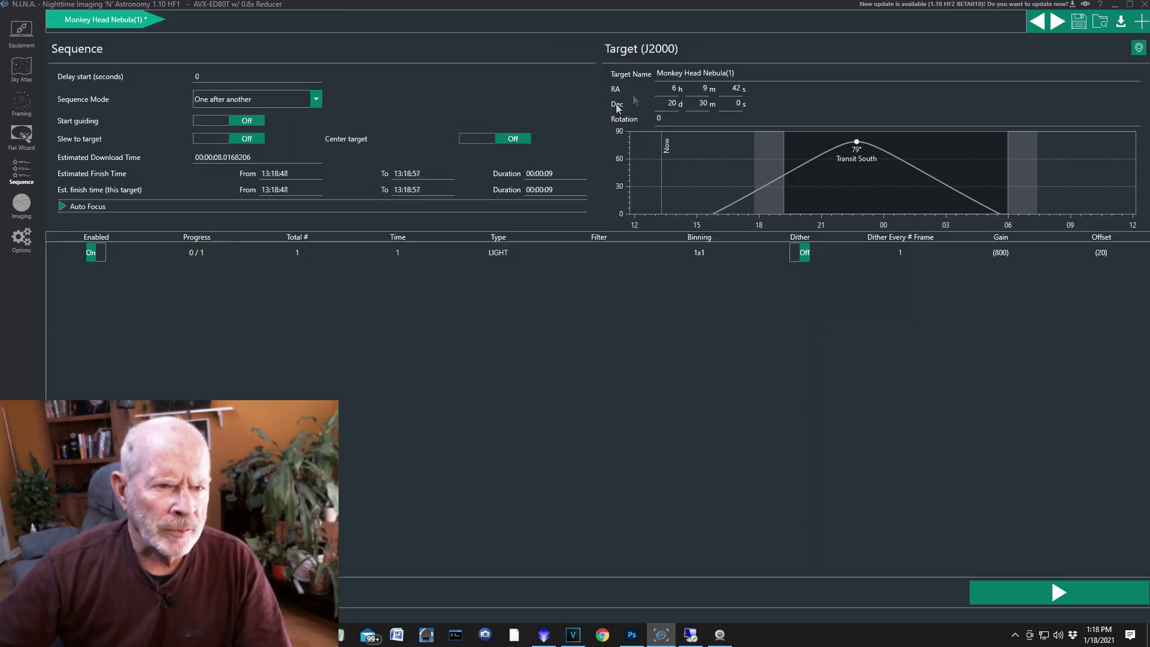
- Make the first row 24 frames × 300 s, H-Alpha filter, dither on, gain 200
mouse_move(270, 255)
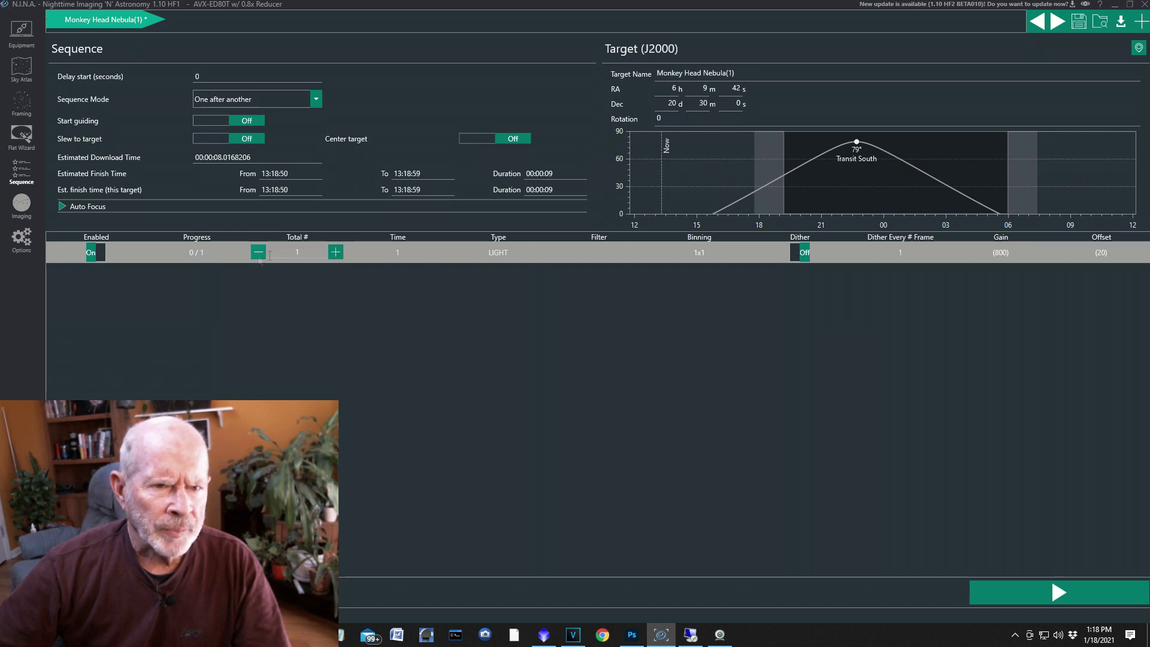
click(299, 252)
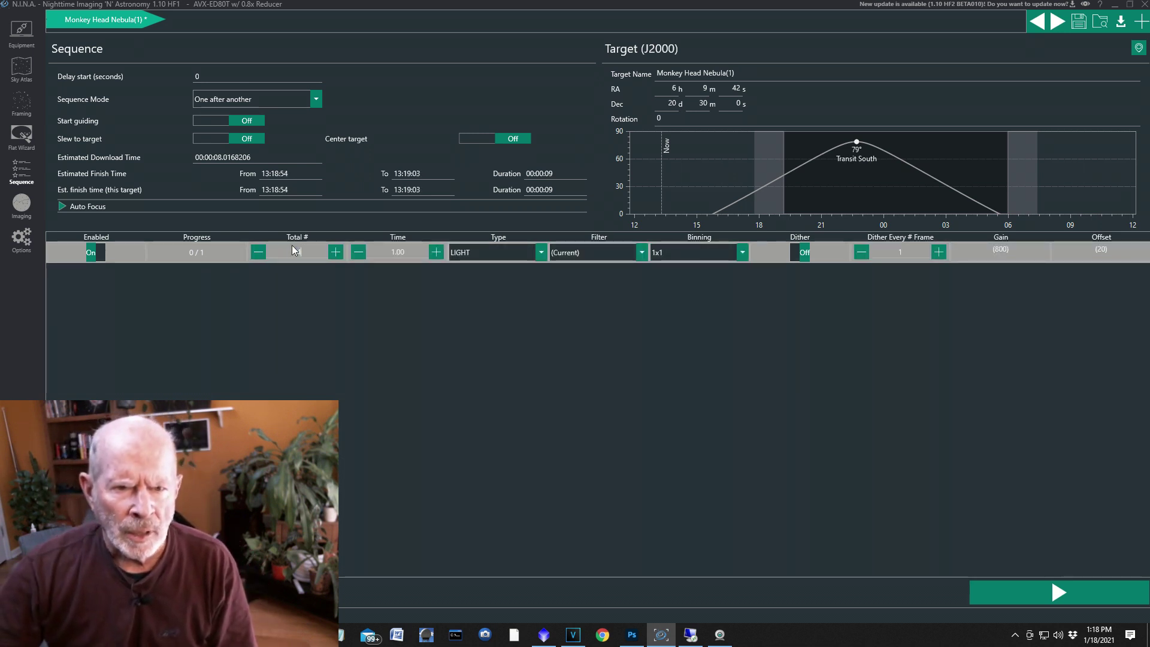
text(24)
click(400, 251)
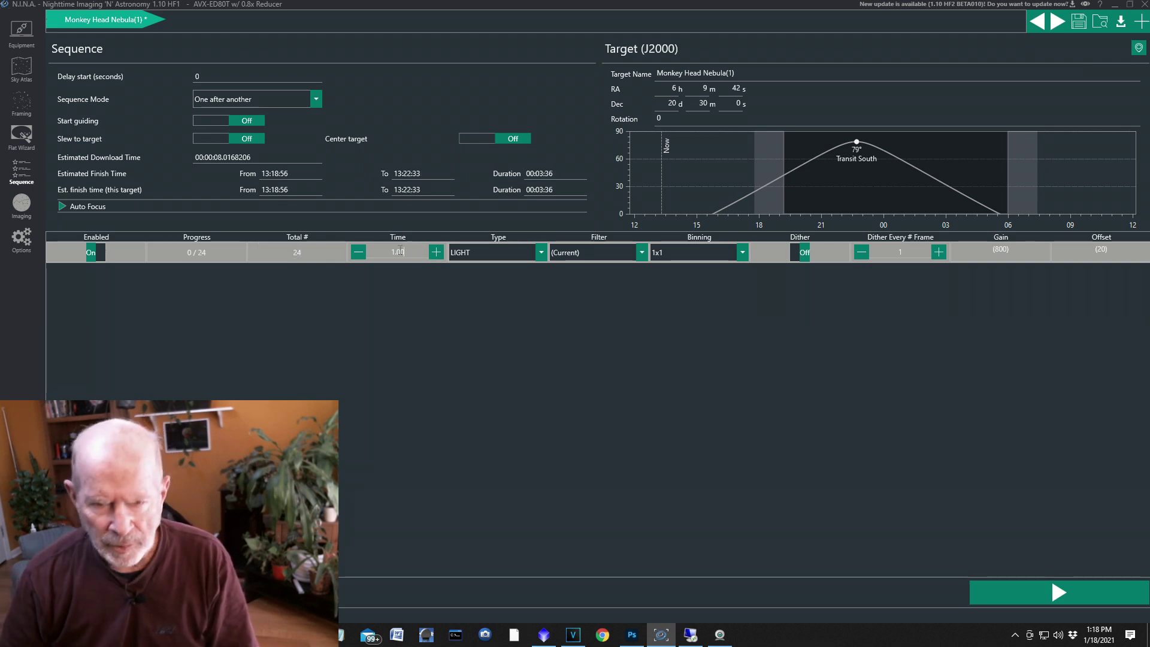
text(300)
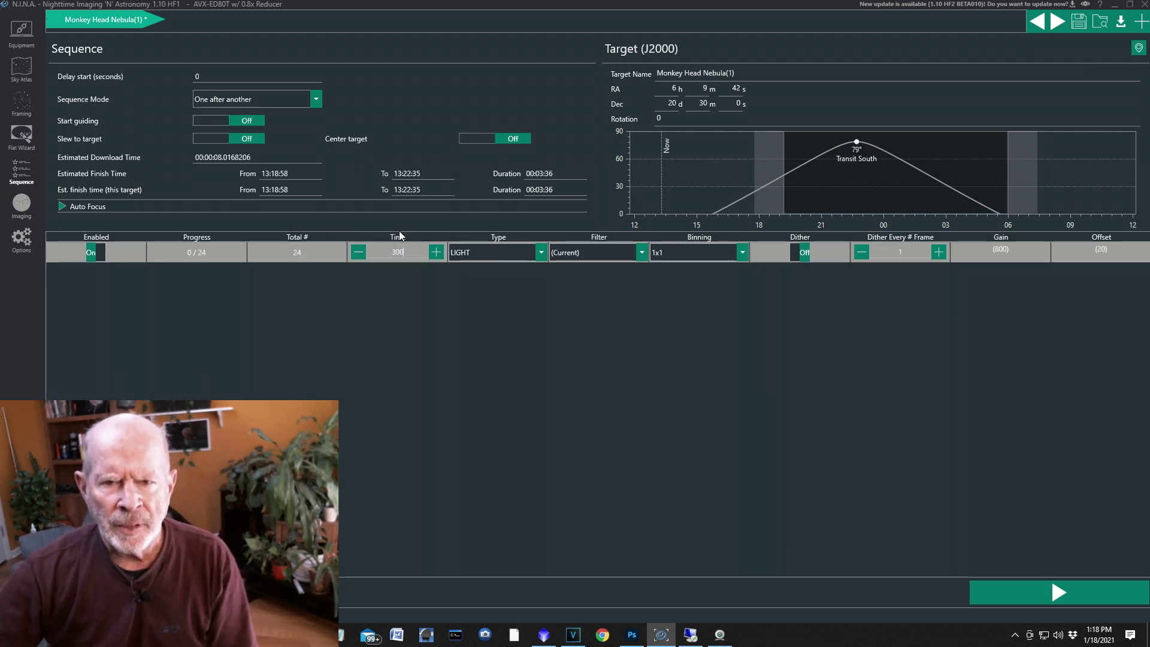
key(Tab)
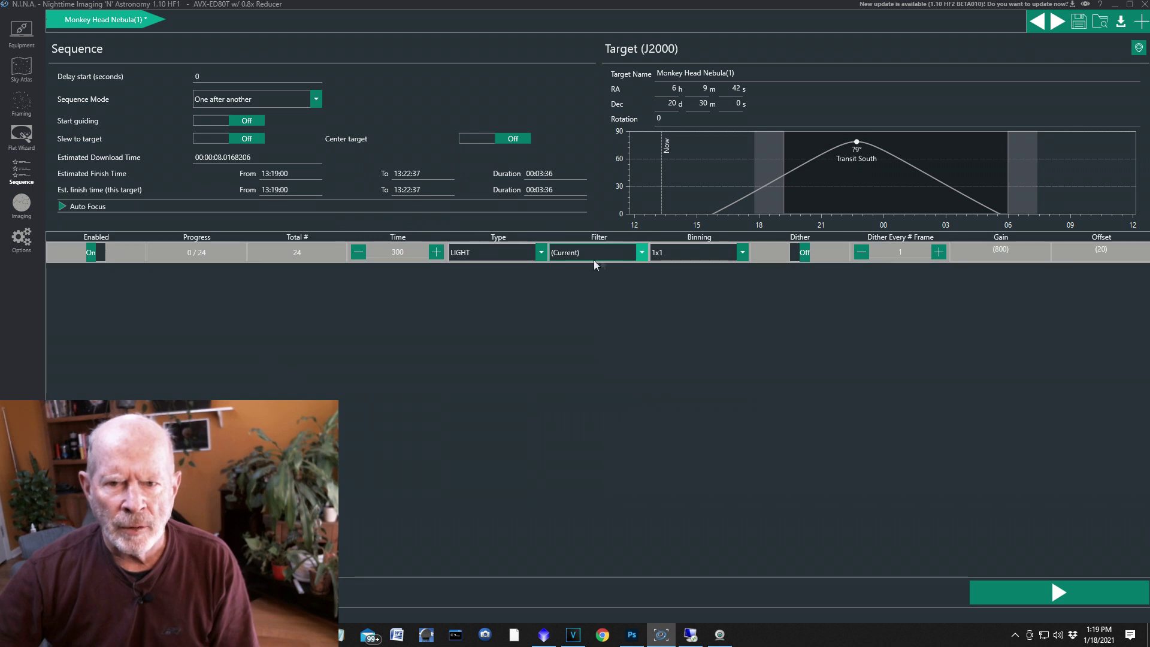
click(595, 254)
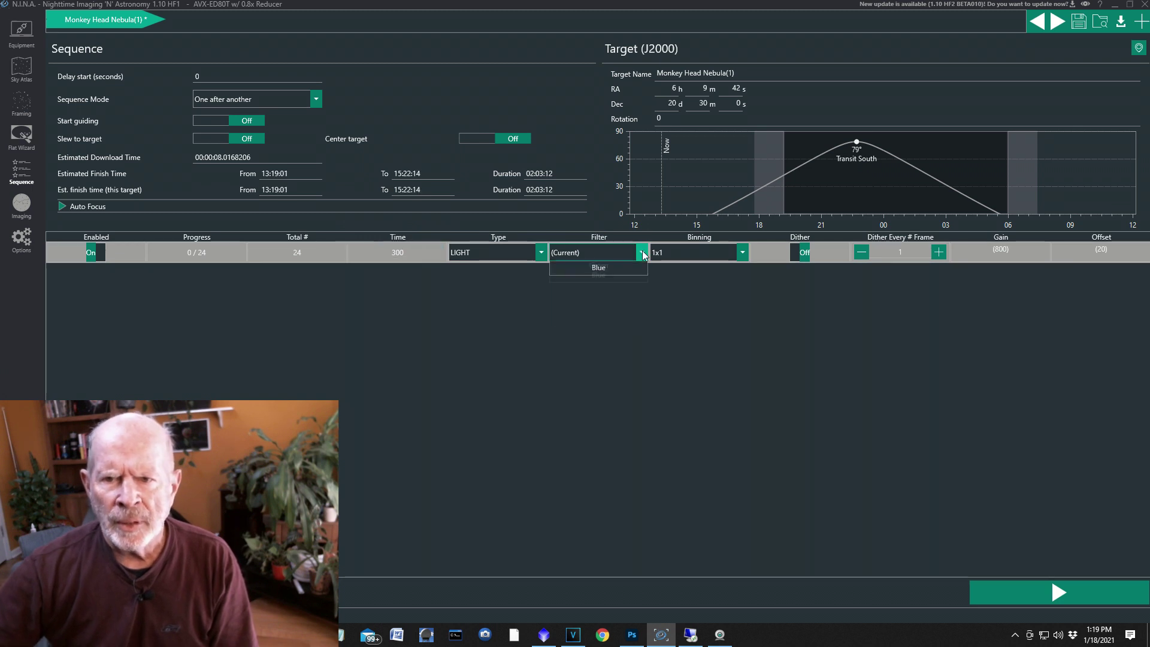
click(602, 284)
click(803, 254)
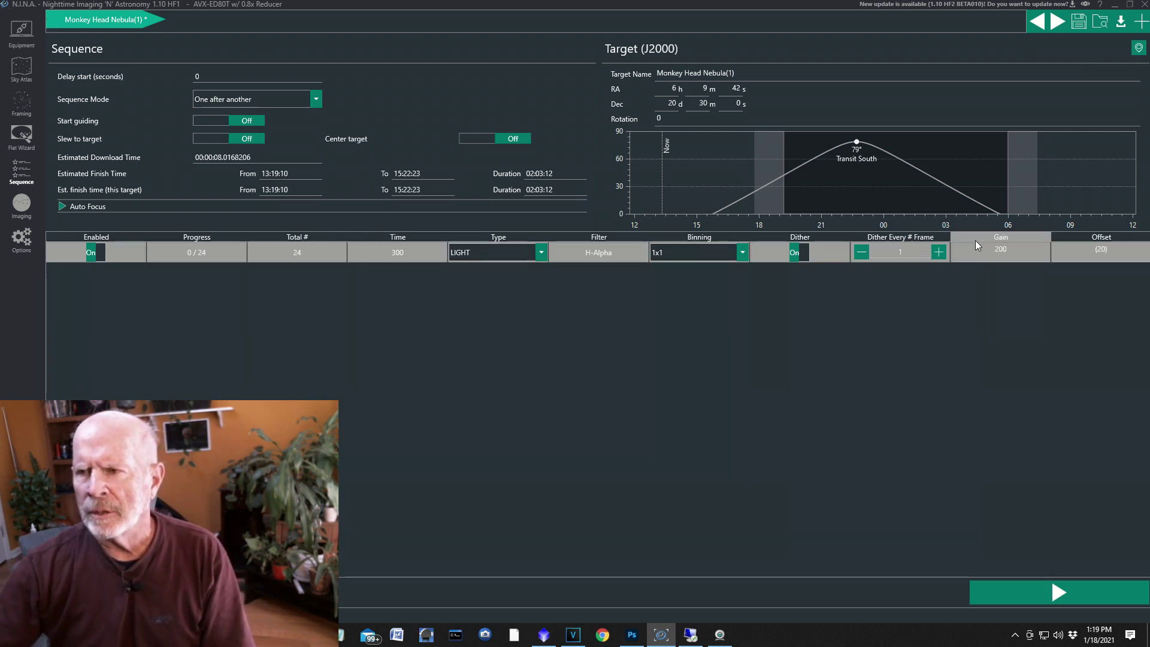
click(1094, 252)
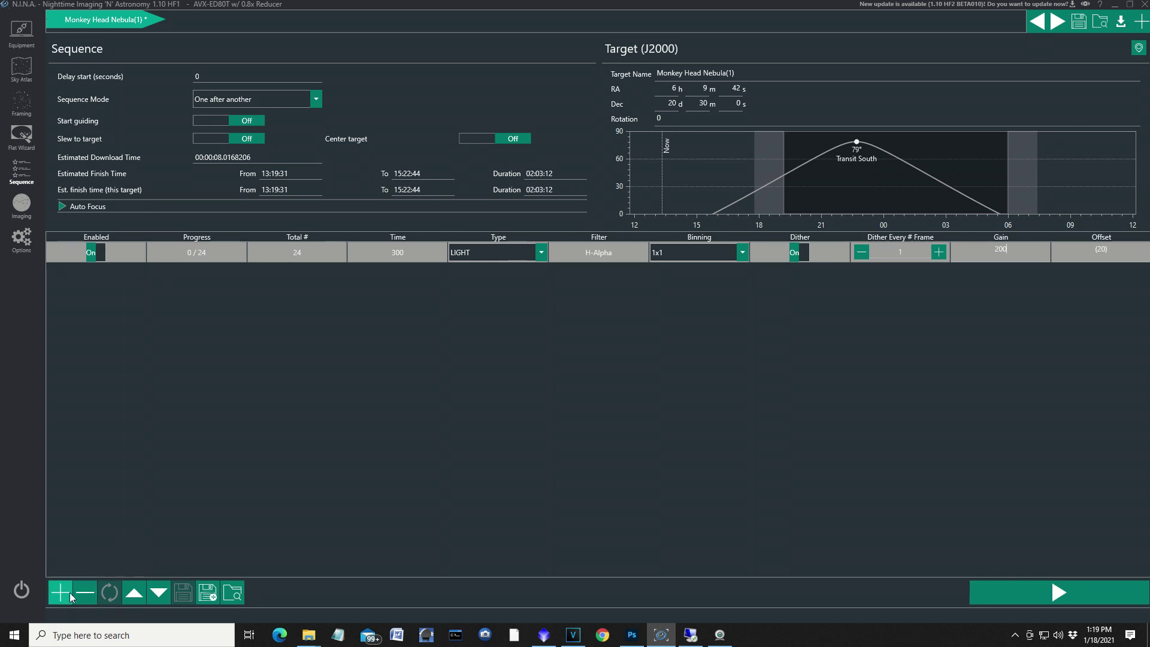
- Add Sulfur and Oxygen exposure rows, and enable guiding at sequence start
click(59, 592)
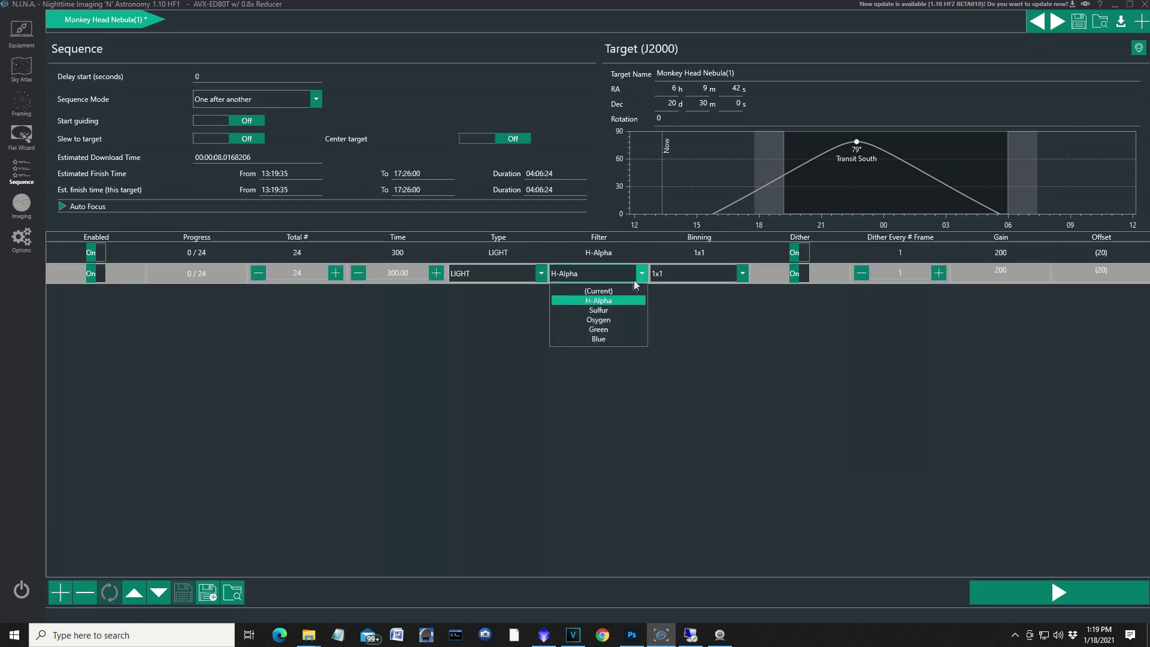
click(610, 310)
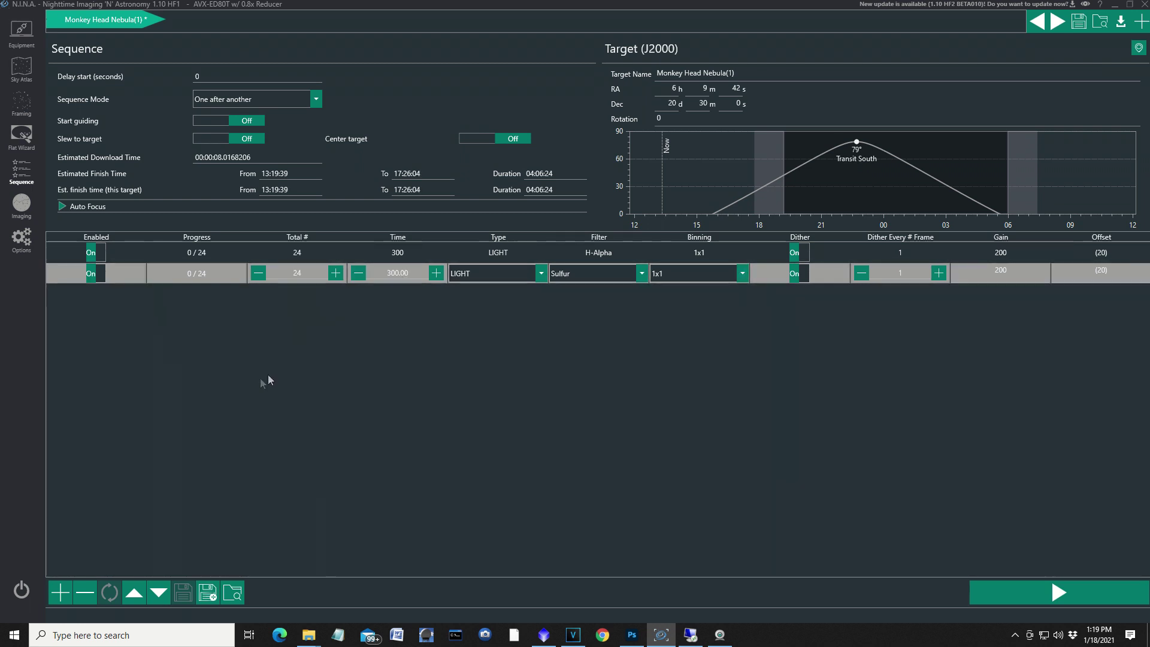
click(60, 592)
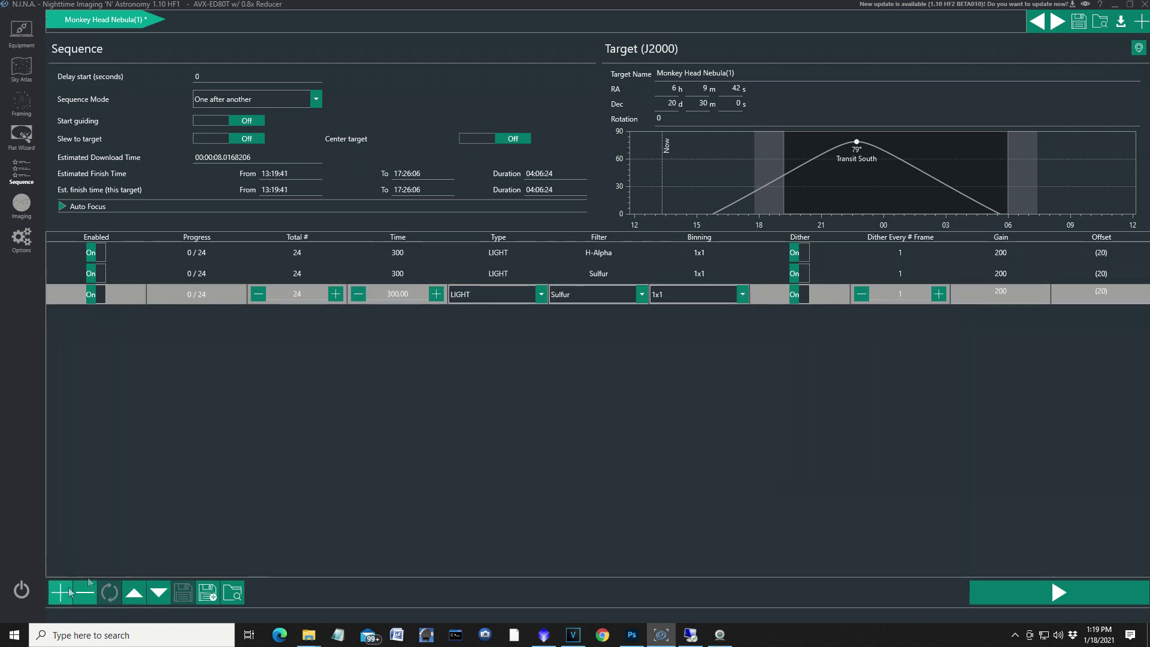
click(642, 294)
click(614, 338)
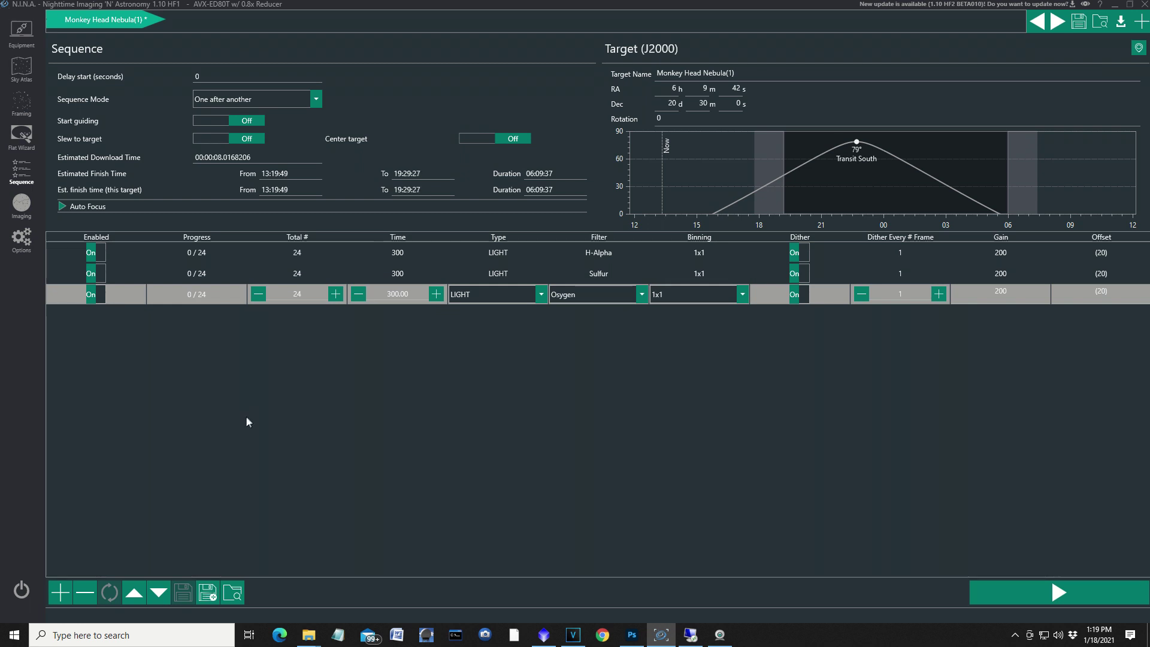
click(217, 119)
- Turn on slewing and centering on the target, plus autofocus on every filter change
click(204, 140)
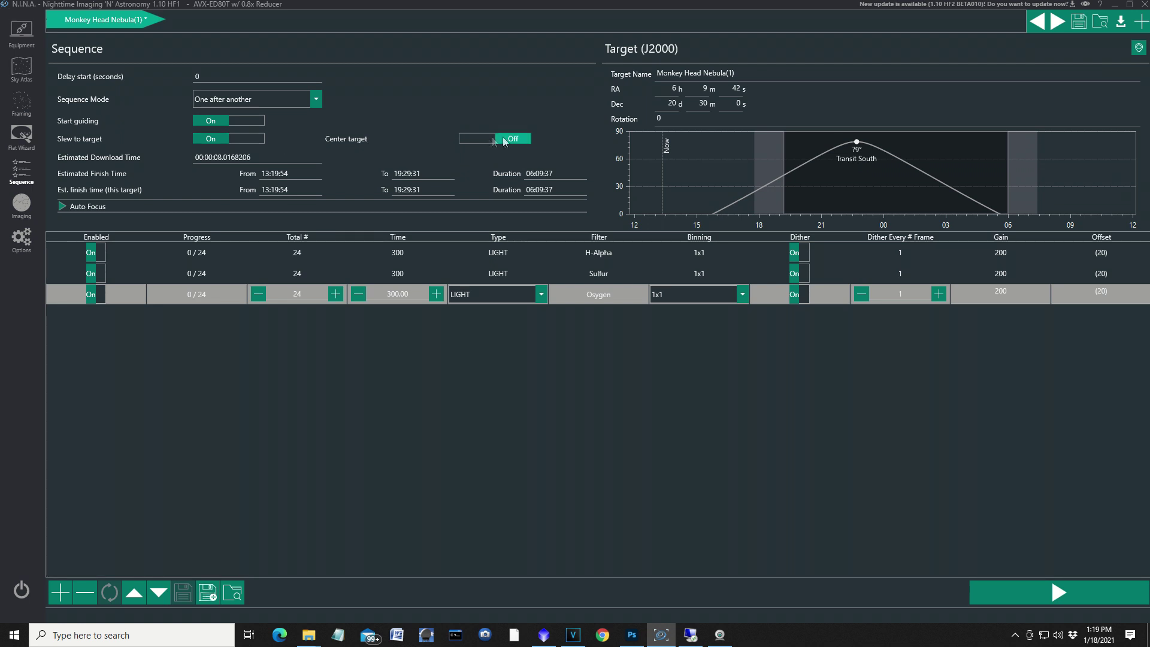
click(484, 137)
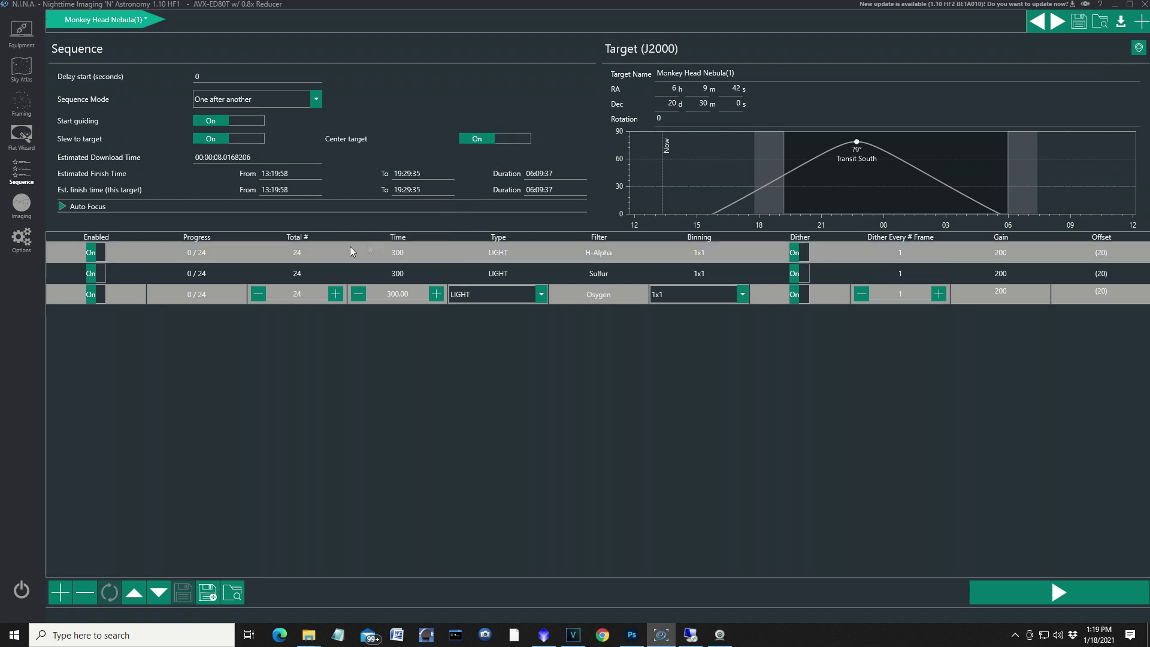
click(64, 207)
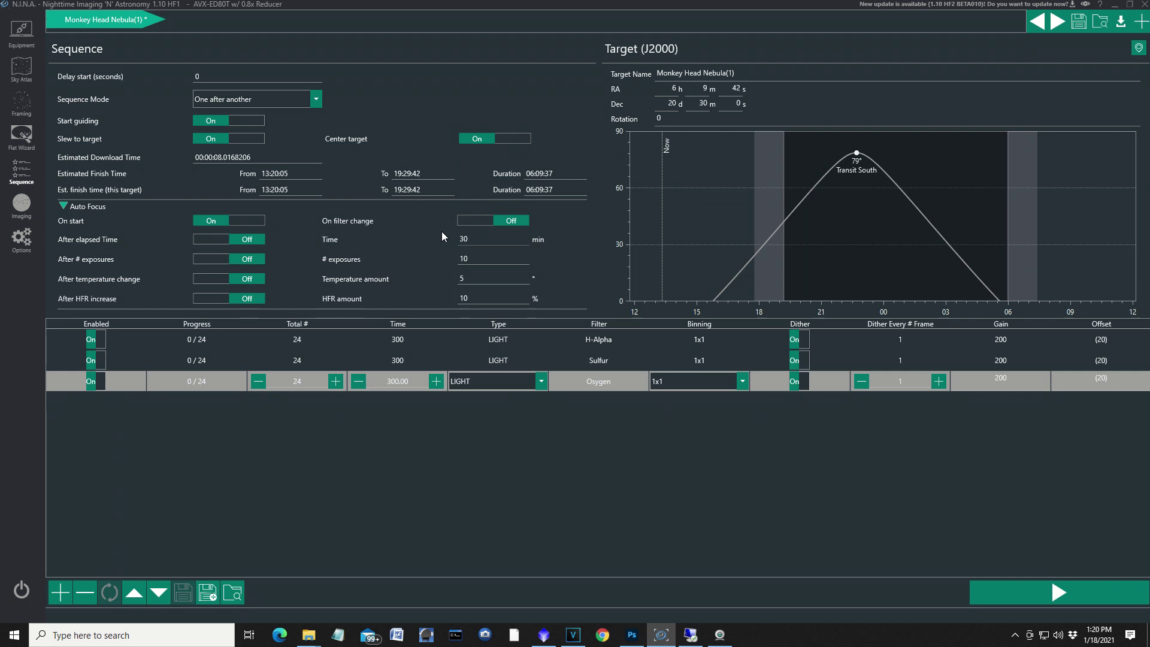
click(476, 221)
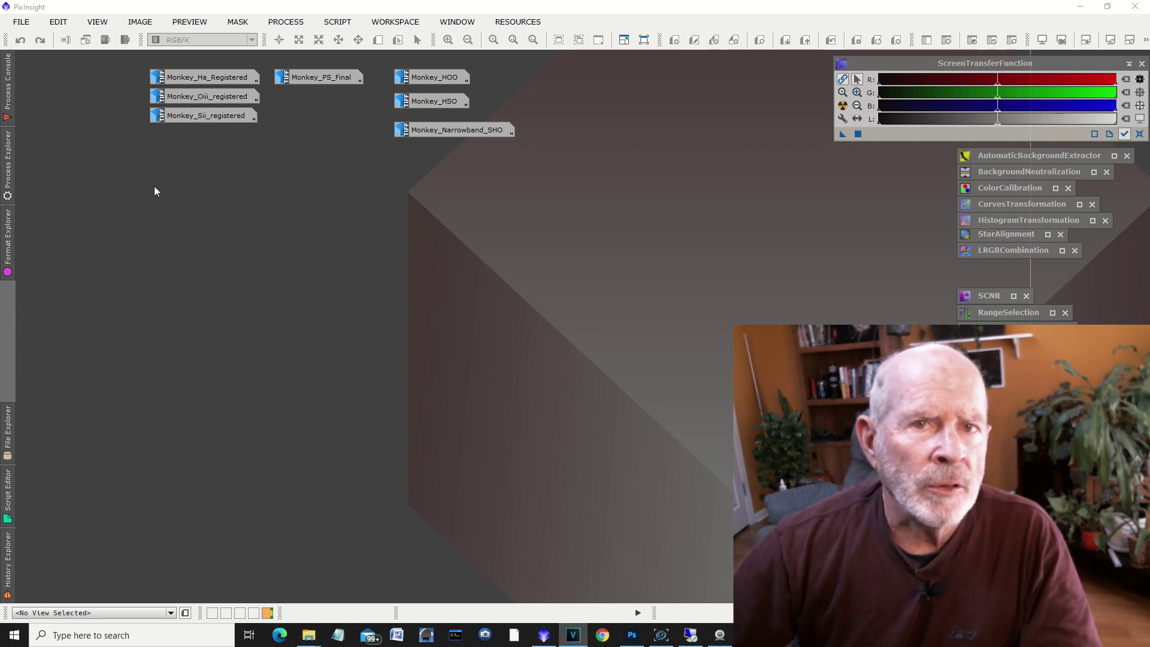
click(206, 78)
double_click(206, 78)
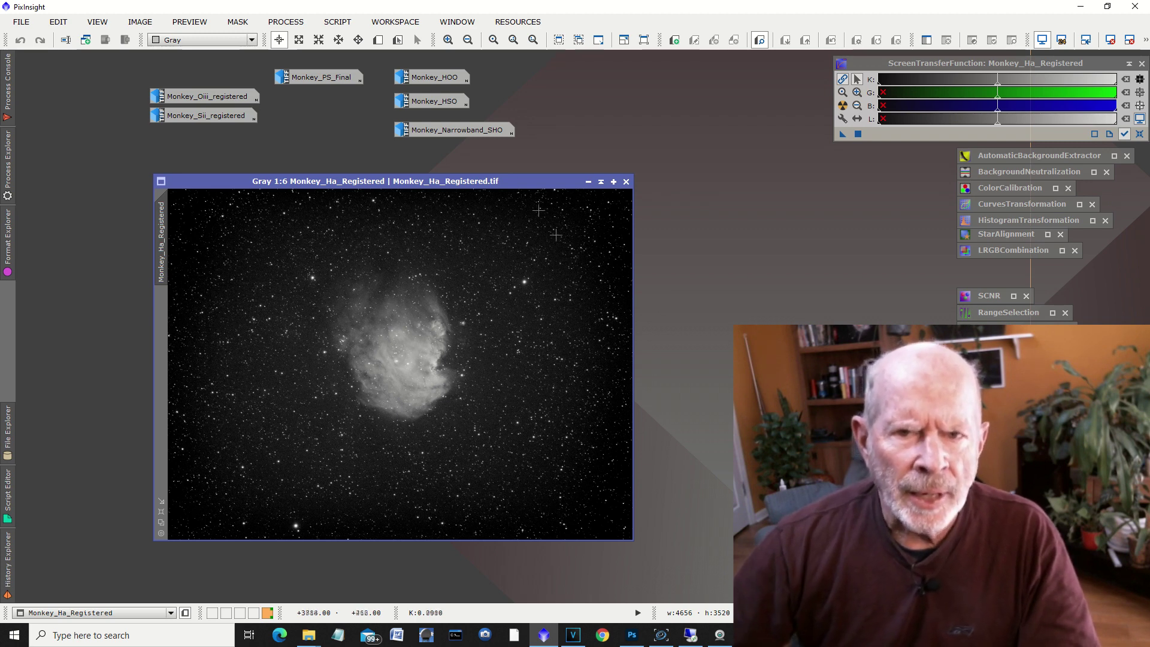
double_click(192, 101)
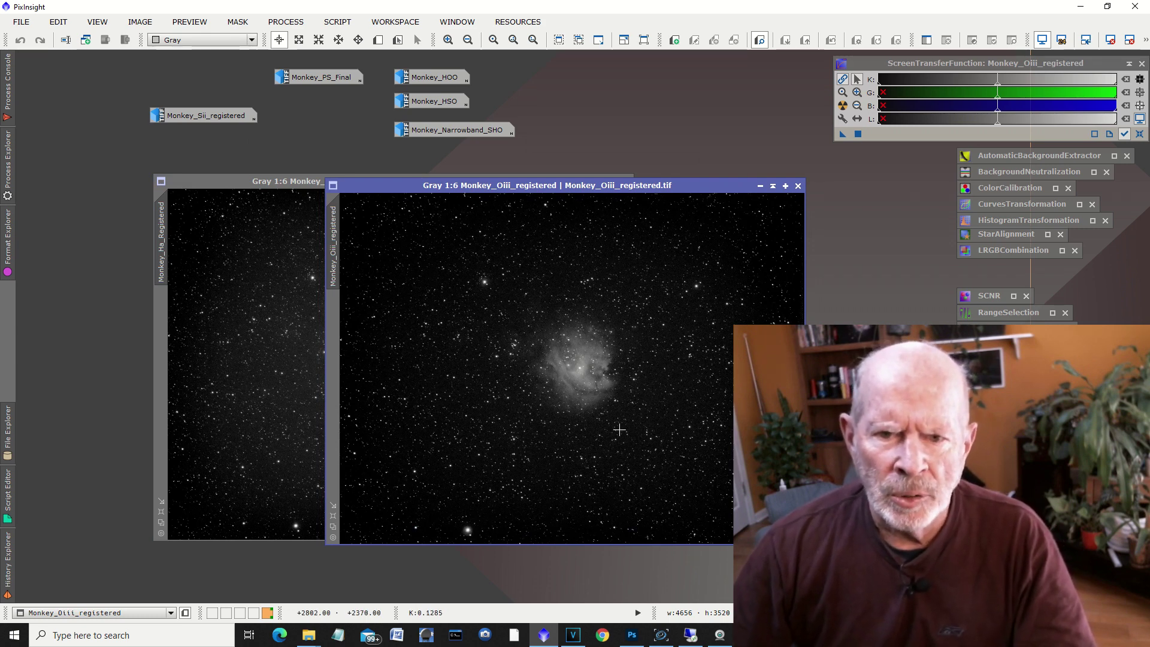
double_click(196, 117)
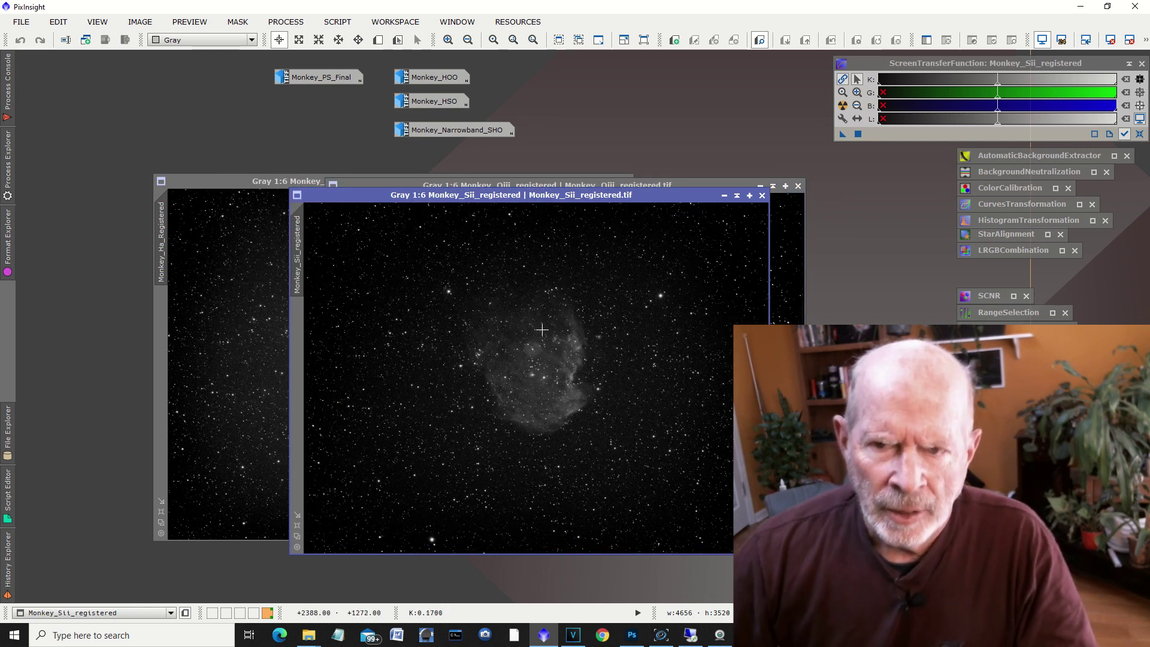
click(724, 195)
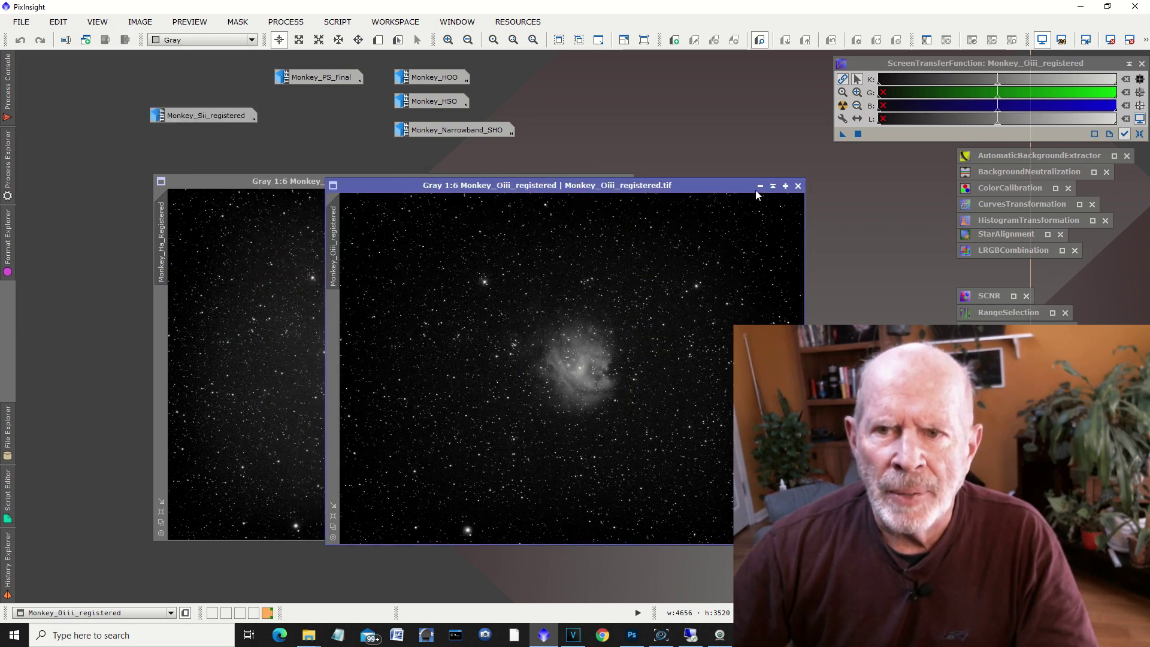
click(760, 187)
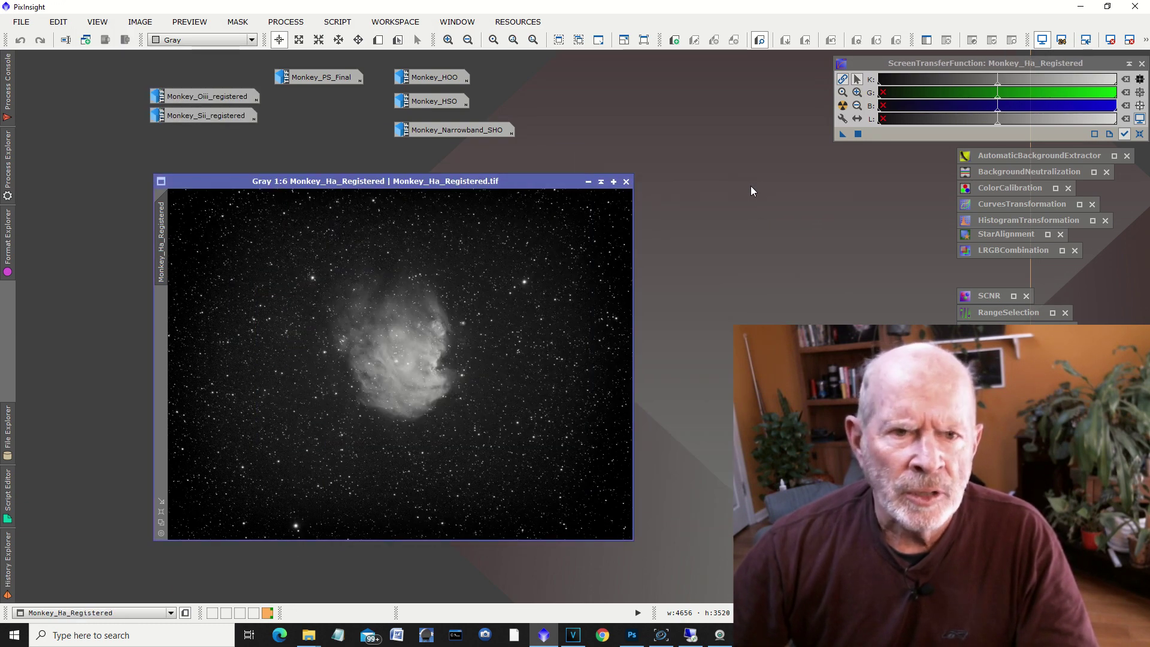
click(588, 182)
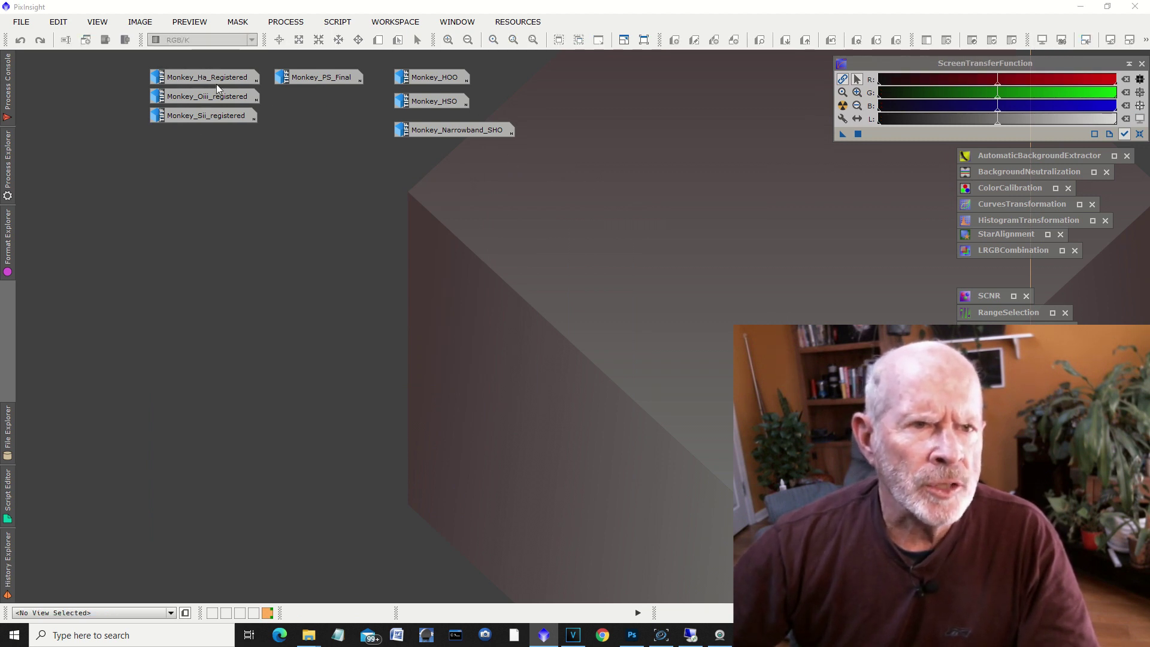
mouse_move(209, 100)
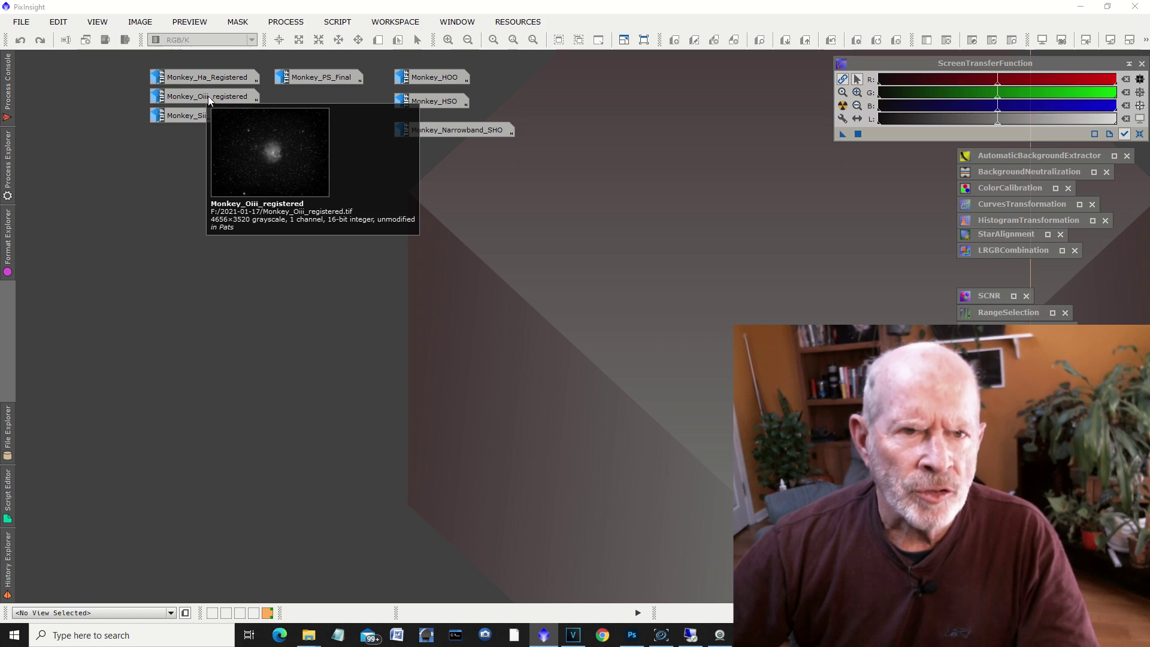
double_click(422, 77)
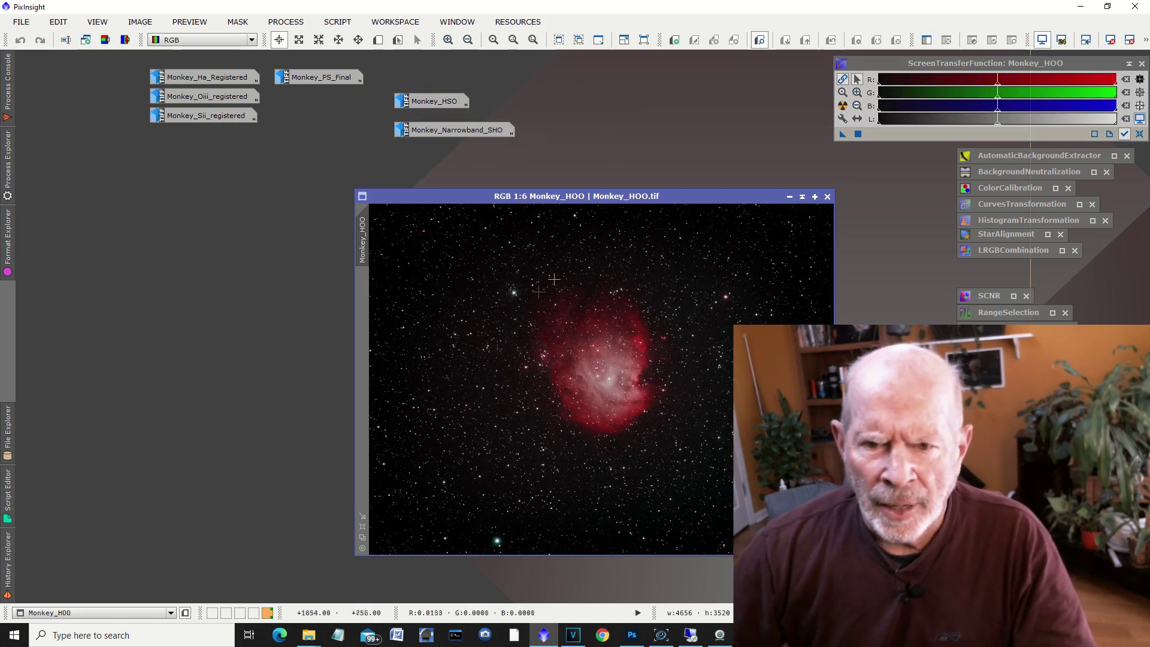
click(310, 83)
double_click(309, 80)
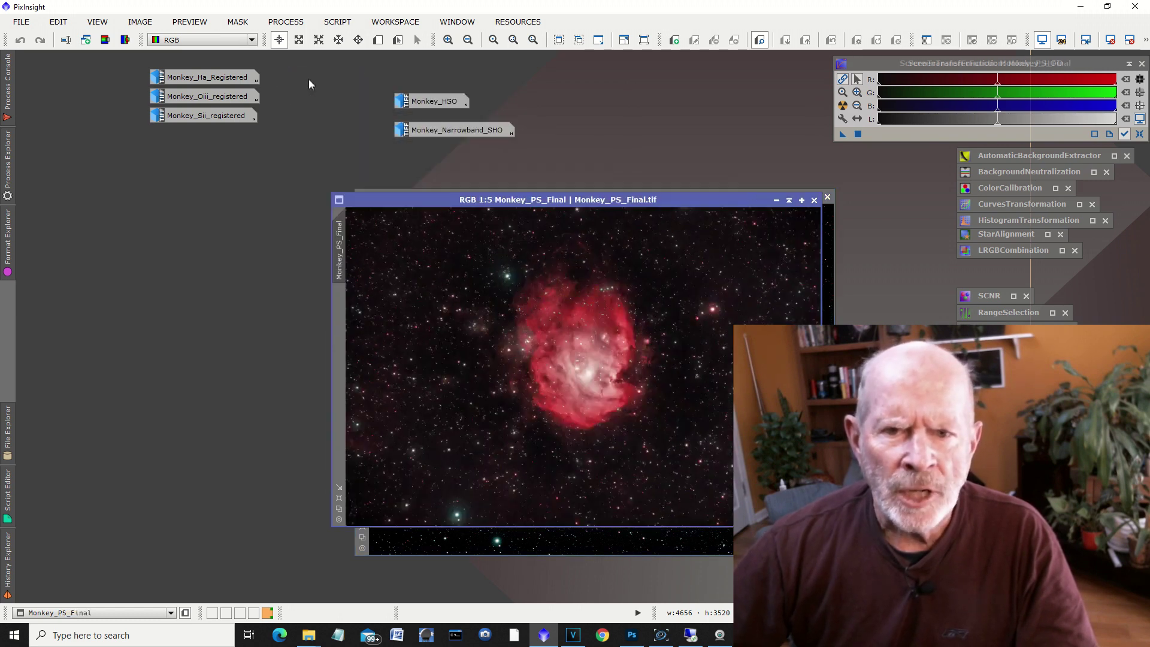
drag(682, 205, 387, 174)
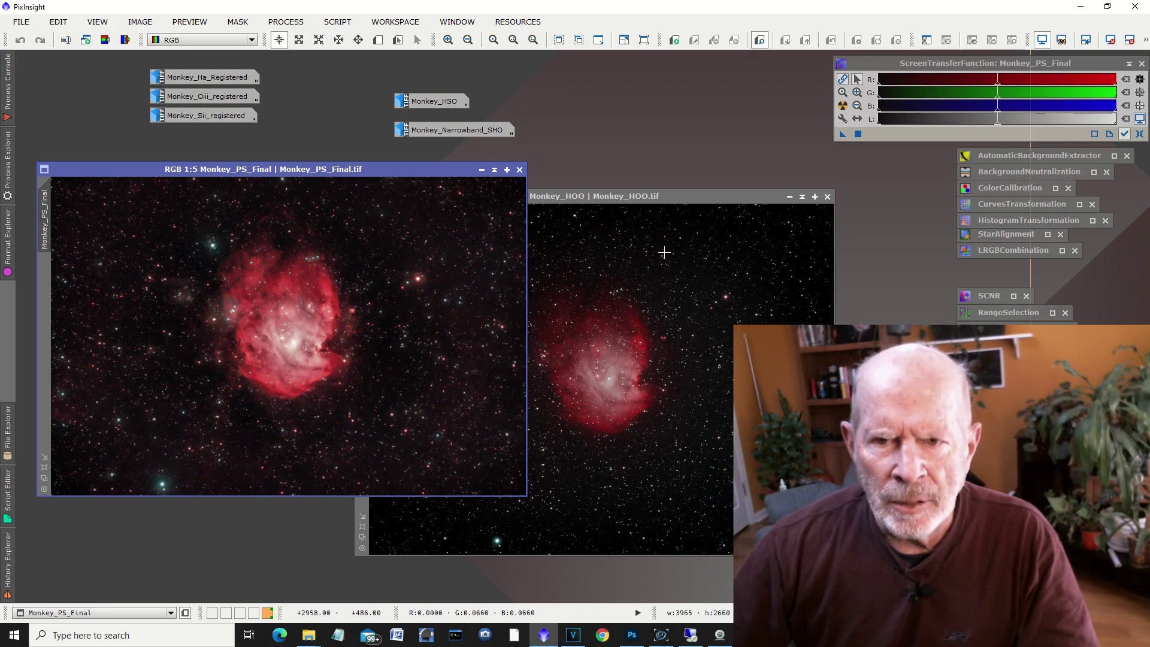
click(720, 195)
drag(720, 195, 813, 167)
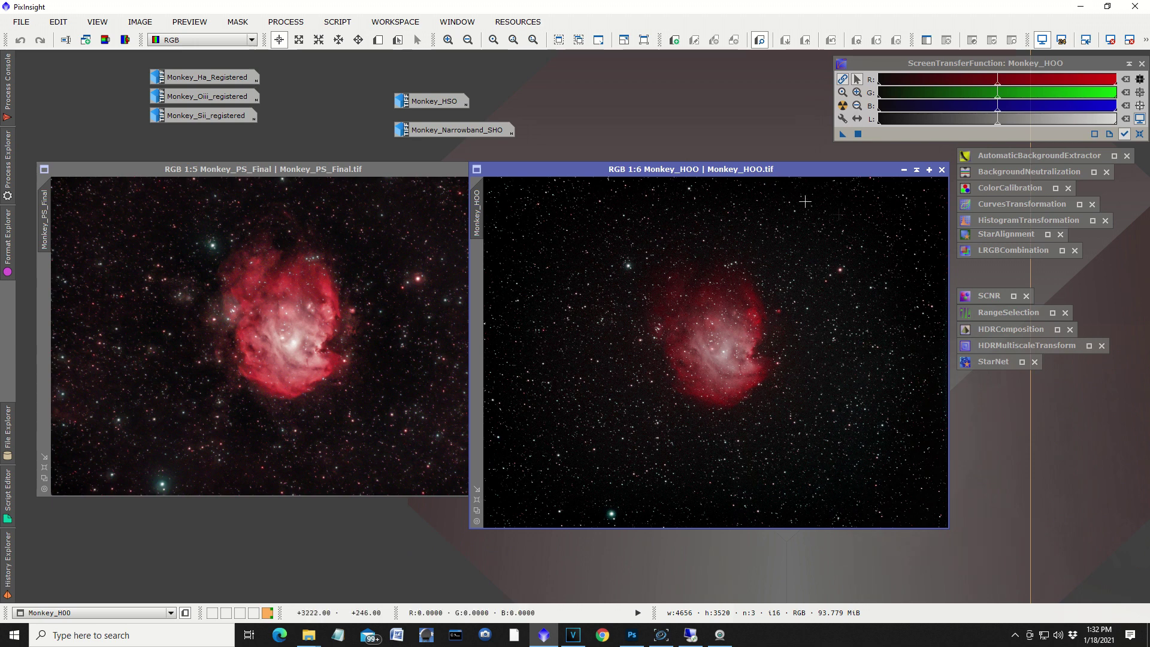
click(904, 170)
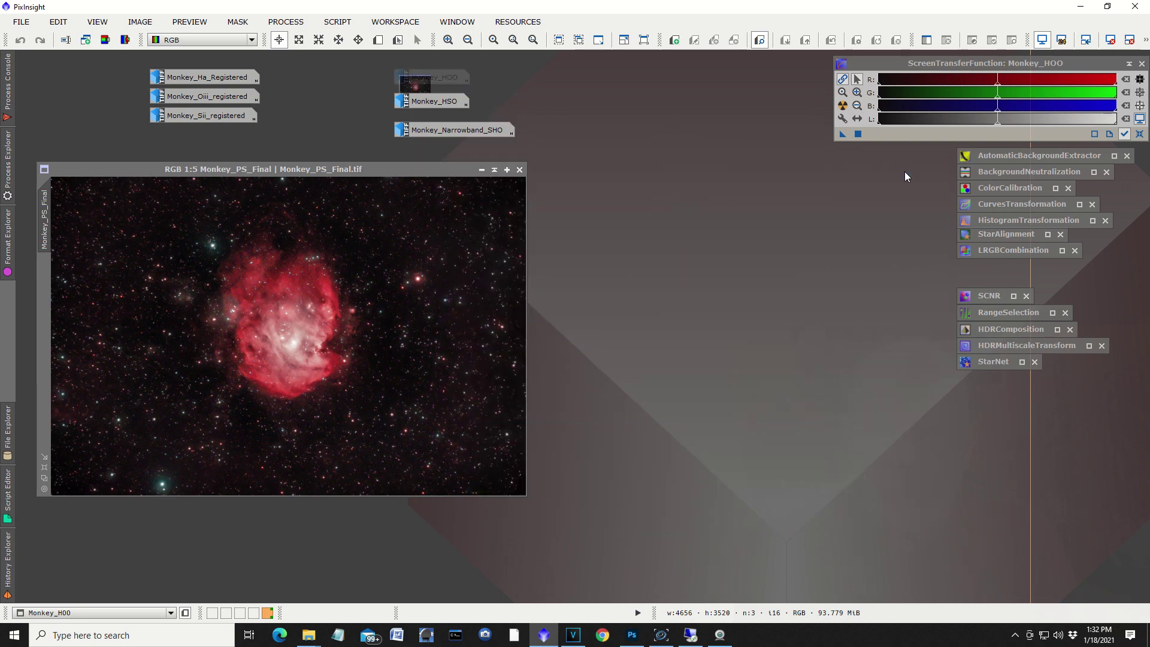
click(494, 170)
mouse_move(421, 102)
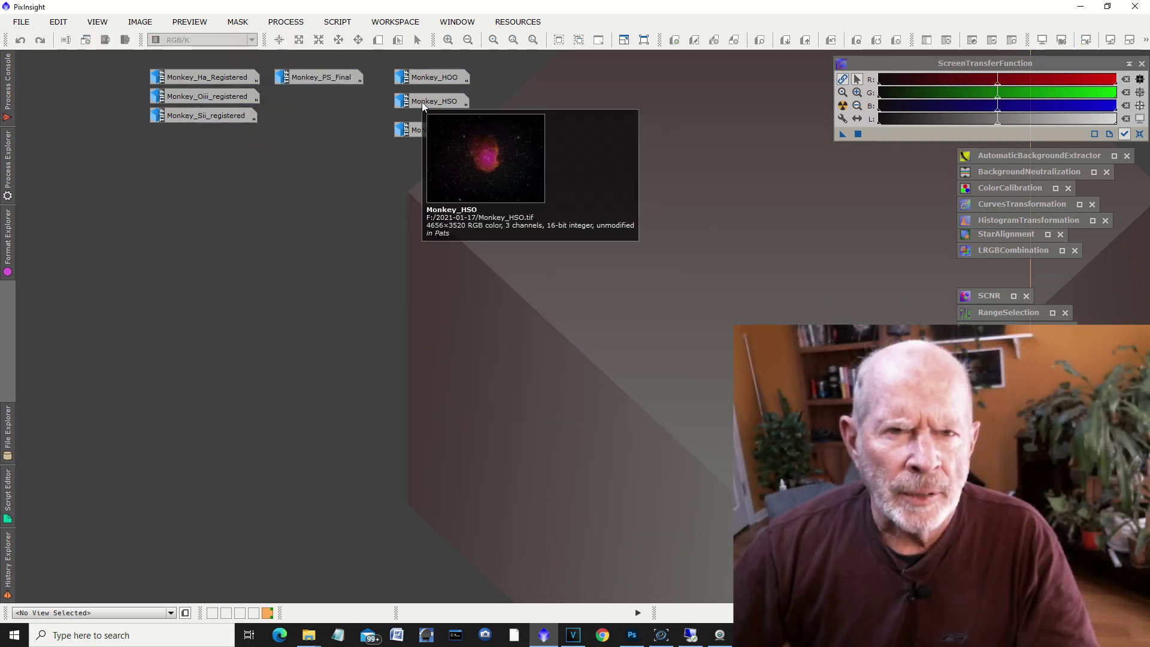
double_click(421, 102)
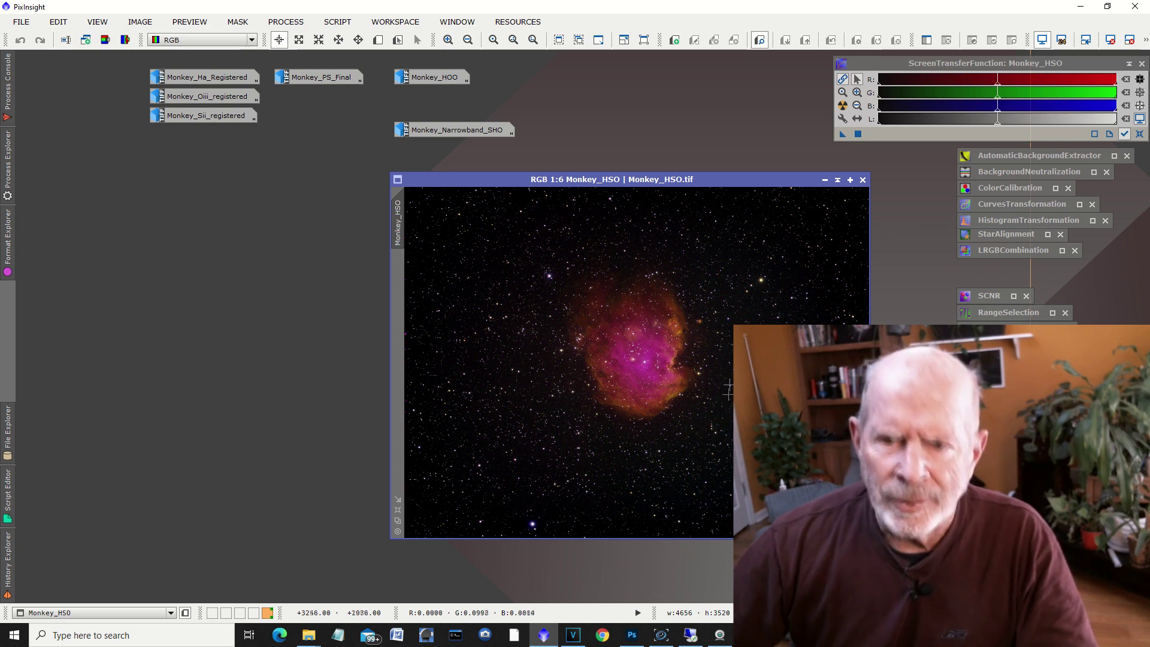
click(824, 180)
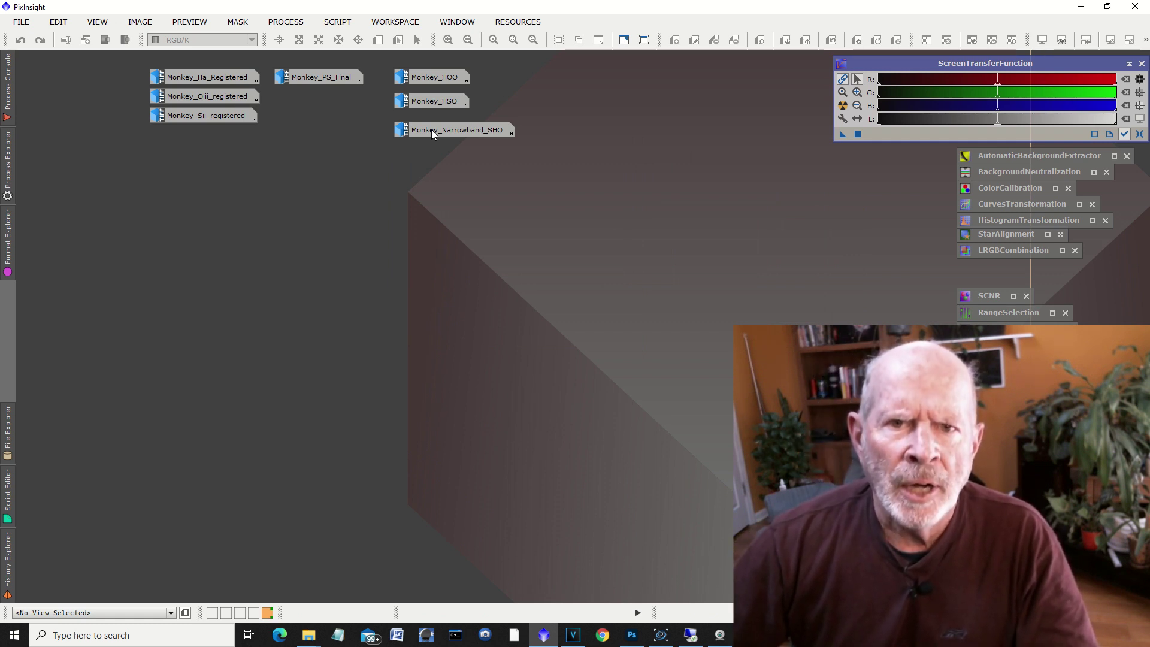
double_click(433, 132)
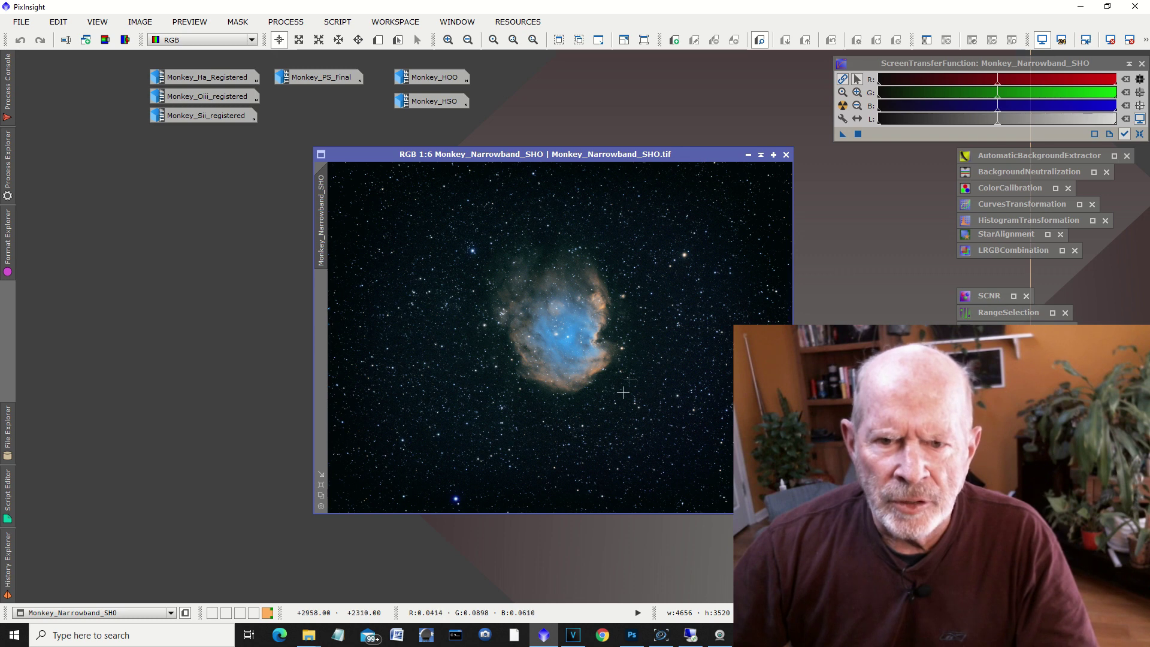
- Zoom into Monkey_Narrowband_SHO, maximize it in the workspace, and shift its window slightly left
scroll(537, 326, up, 4)
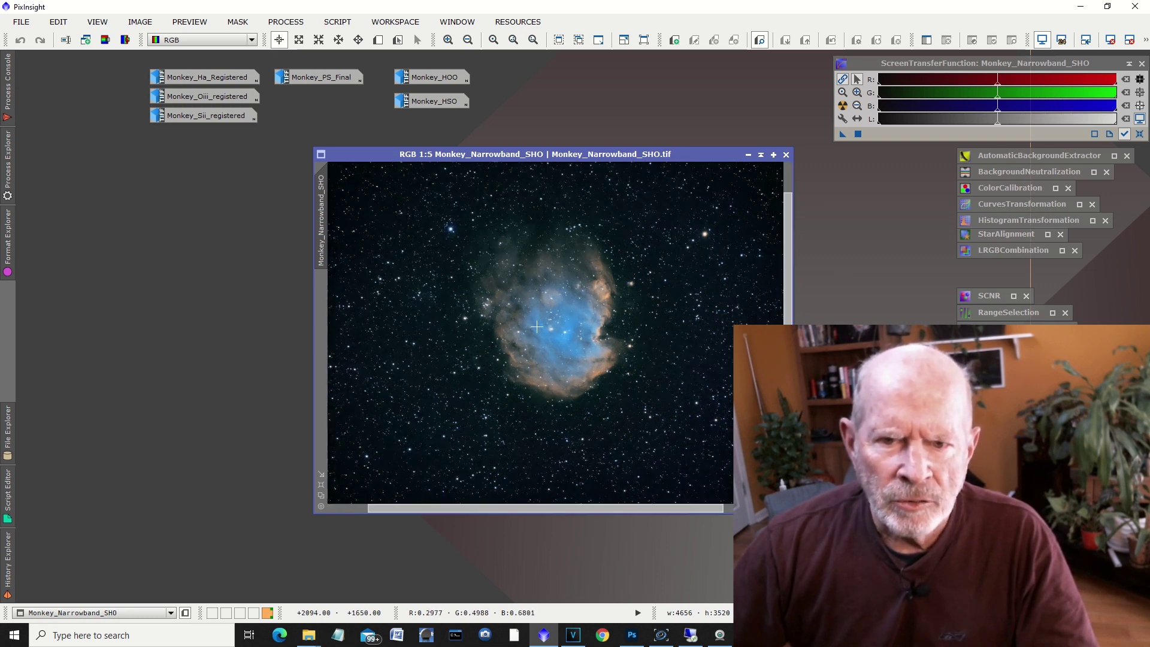
scroll(537, 326, up, 1)
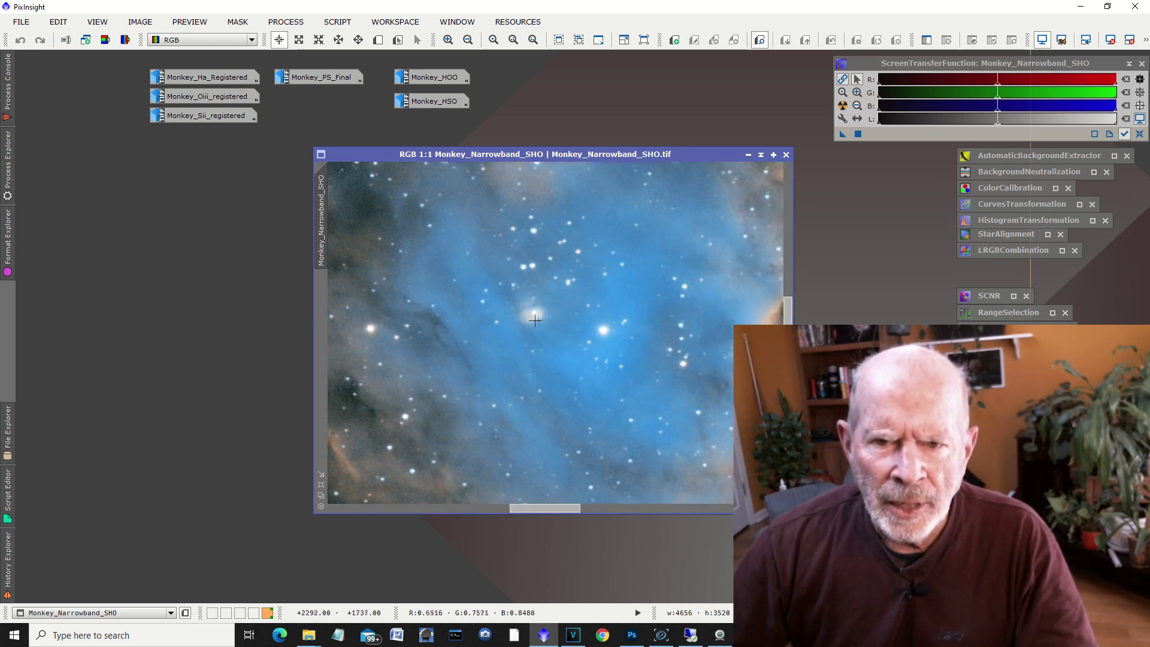
click(321, 484)
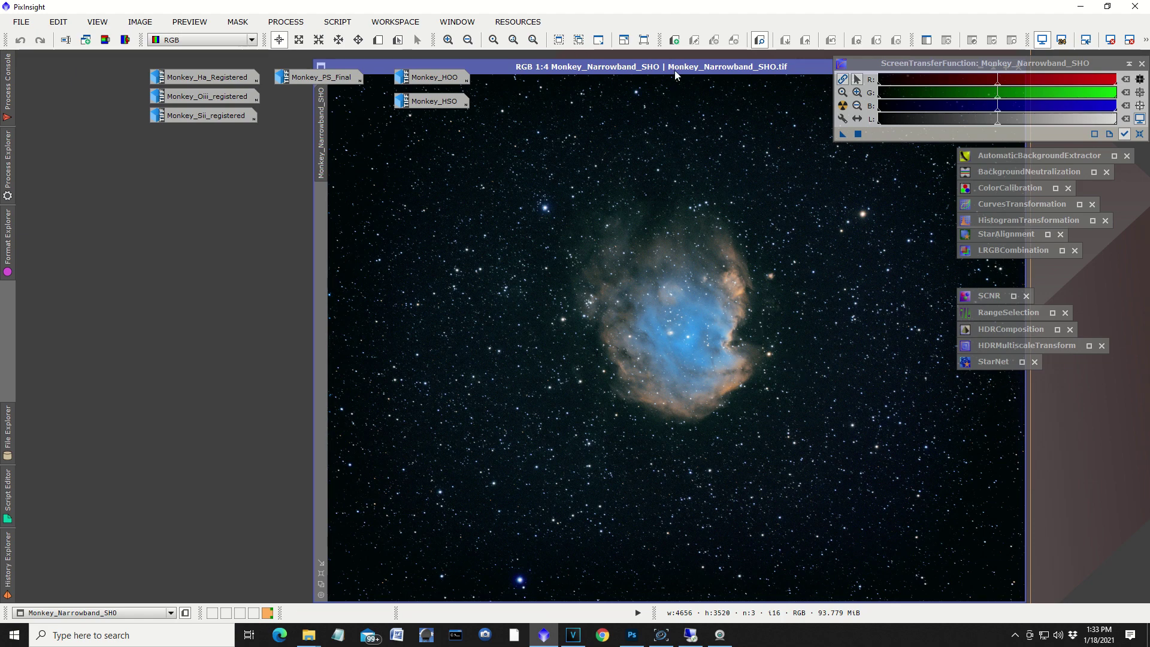
drag(672, 69, 563, 74)
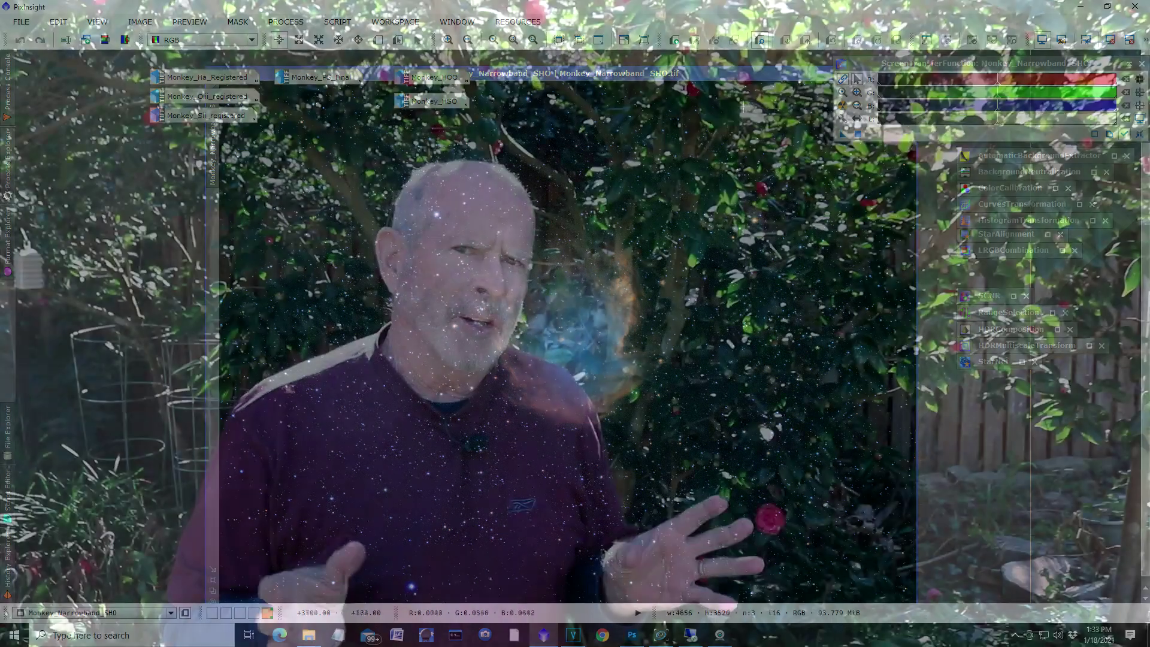